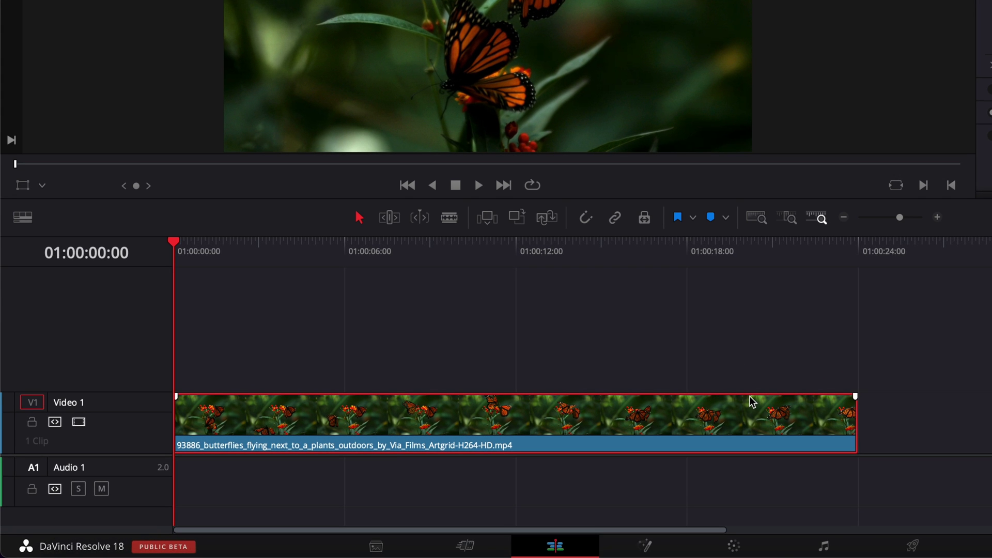
- Preview the butterfly clip, then Alt-drag a copy of it onto a new Video 2 track
key("space")
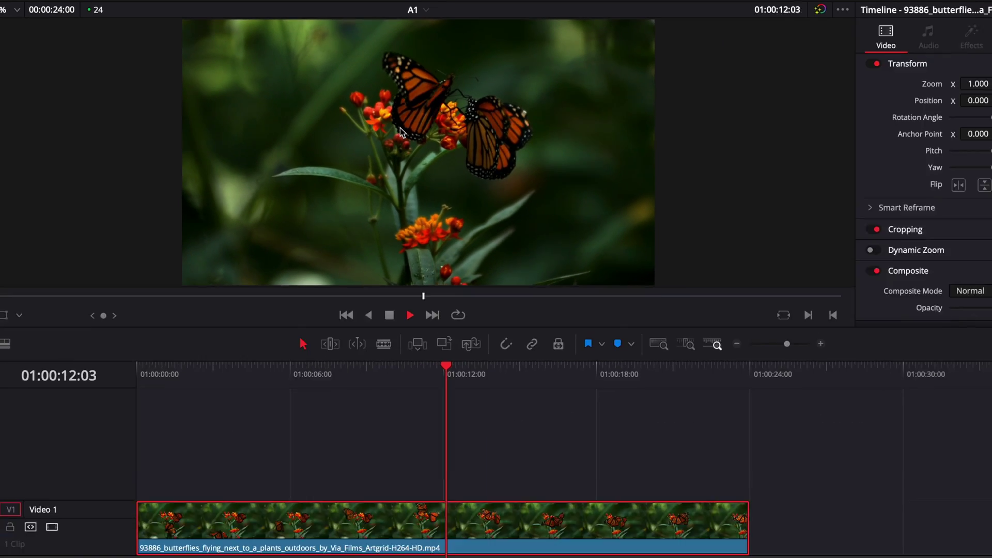
key("space")
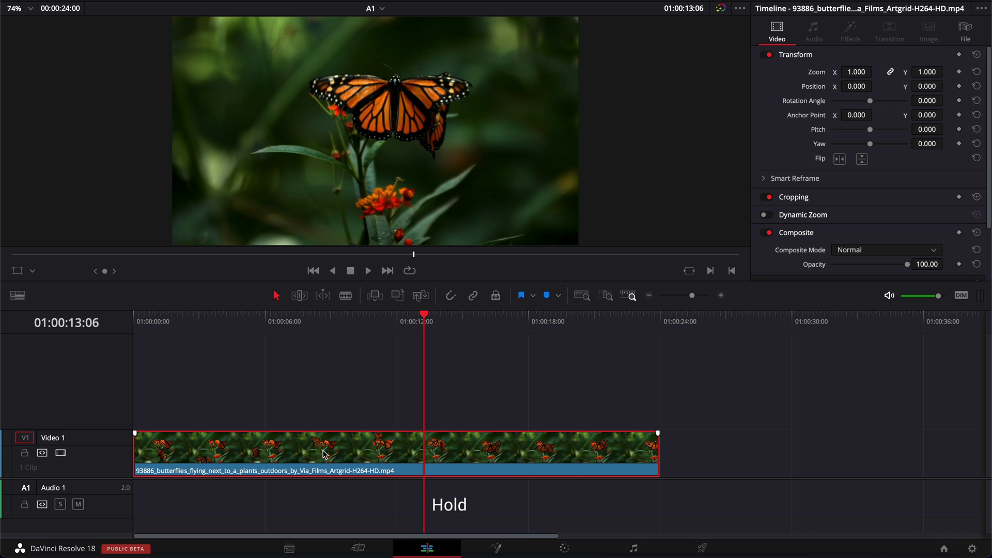
left_click_drag(325, 455, 323, 408)
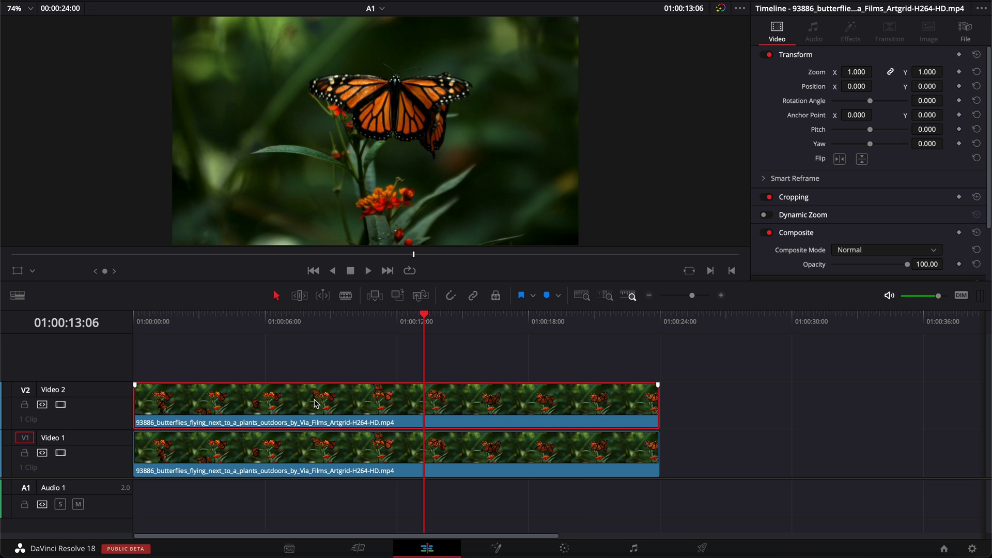
- Disable the original Video 1 clip and select the duplicate on Video 2
left_click(337, 461)
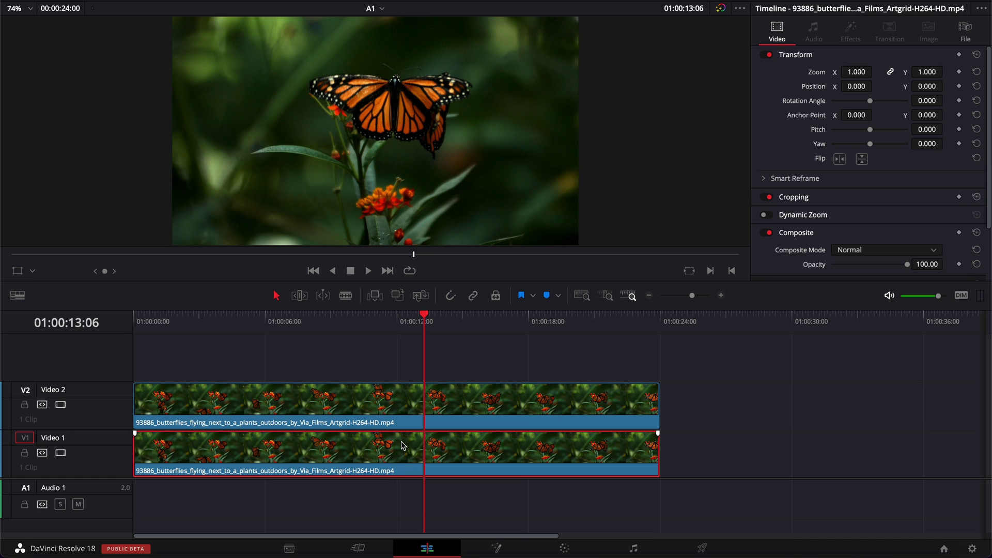
key("t")
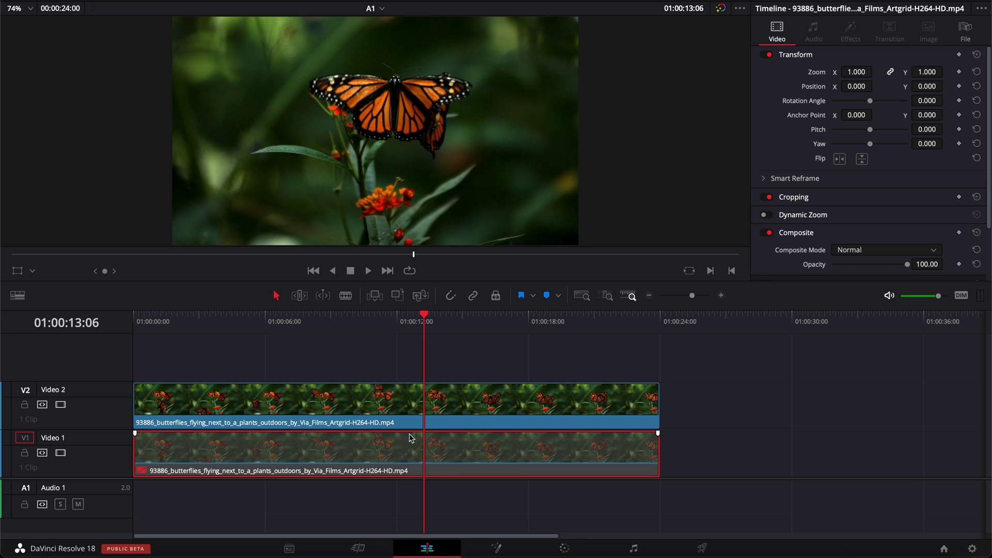
left_click(405, 422)
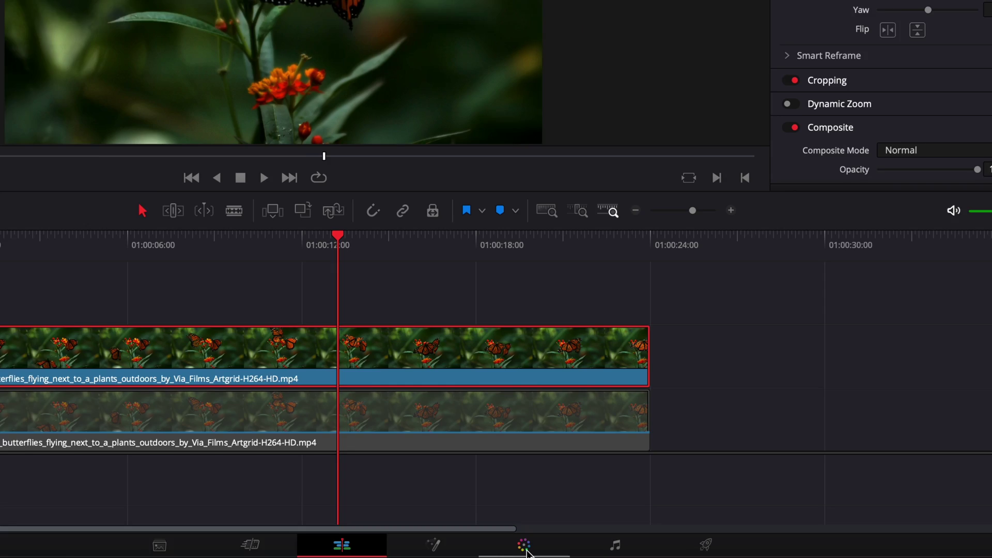
- On the Color page, add an Alpha Output and wire node 01's key output into it
left_click(564, 549)
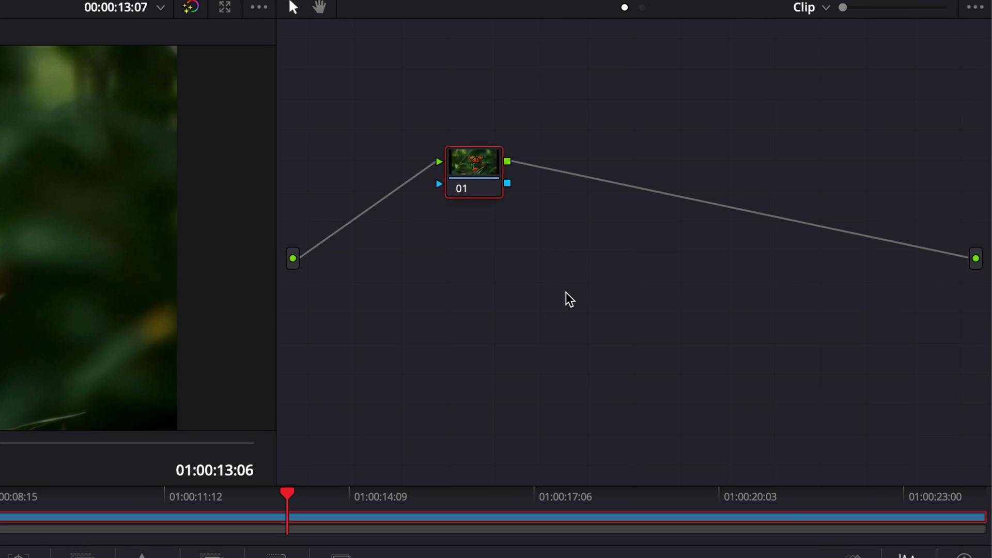
right_click(730, 189)
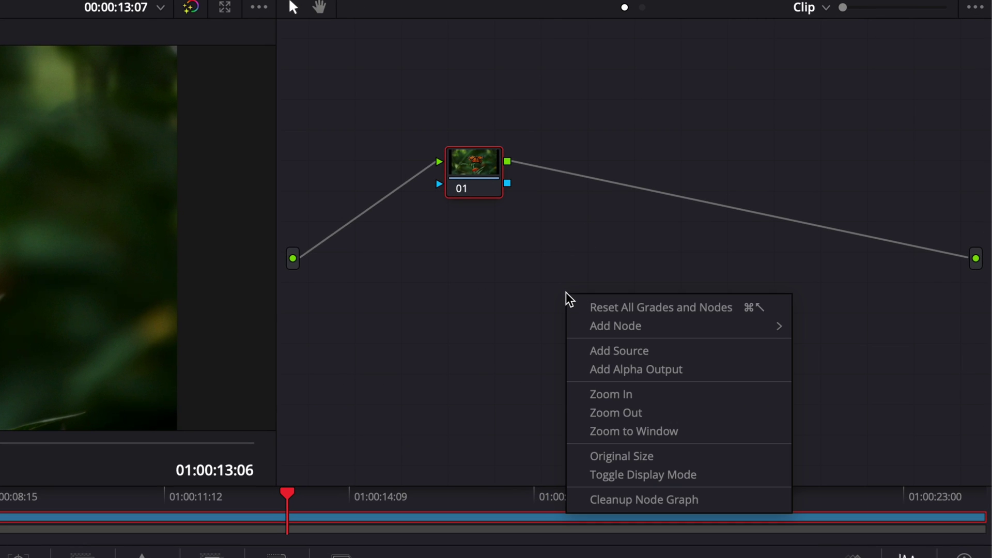
left_click(627, 375)
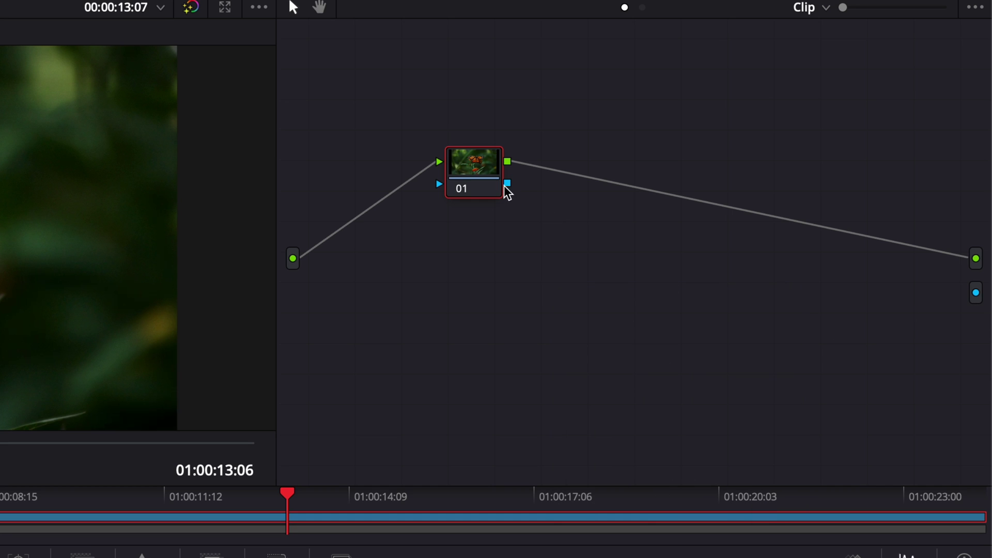
left_click_drag(508, 184, 977, 294)
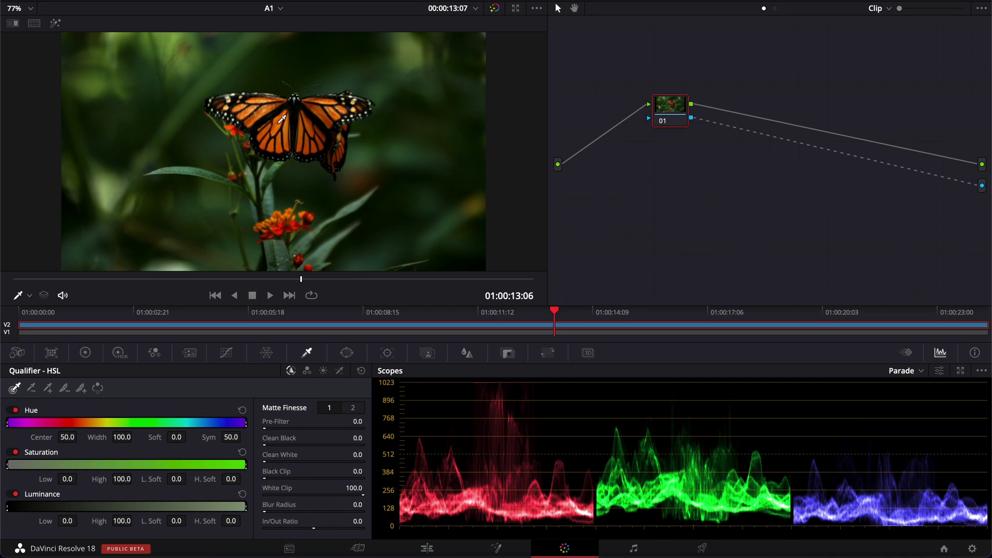
- Sample the orange butterfly wing with the qualifier picker, resampling from the left wing
left_click_drag(281, 119, 279, 123)
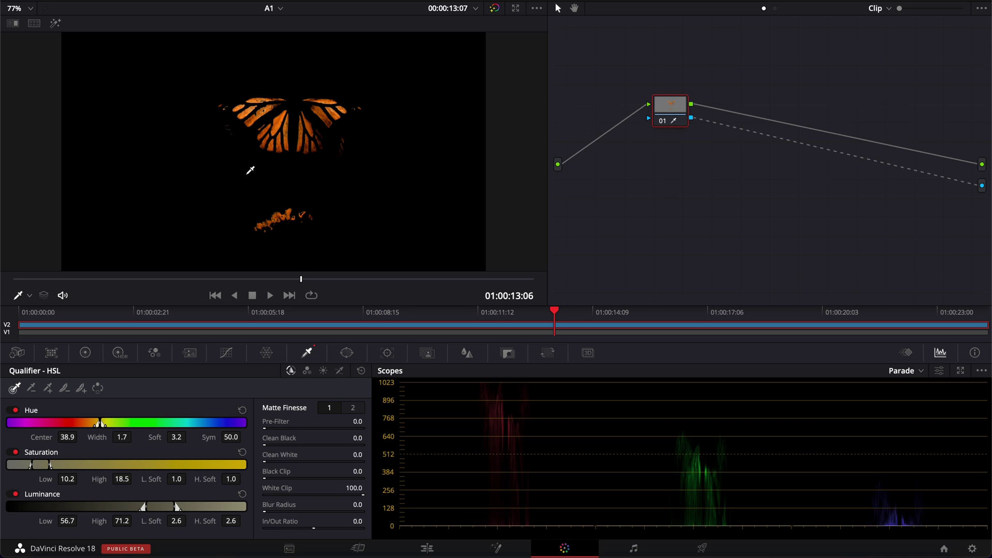
left_click_drag(554, 312, 253, 328)
left_click(170, 157)
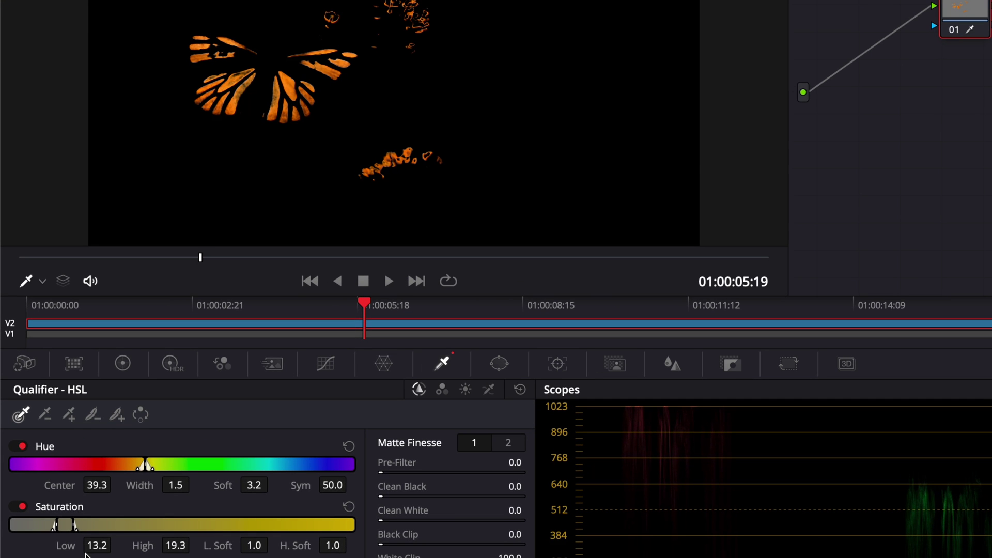
- Widen the hue (center 39.3, width 10.6), saturation and luminance (59.5–96.5) ranges with softness
left_click_drag(137, 468, 171, 469)
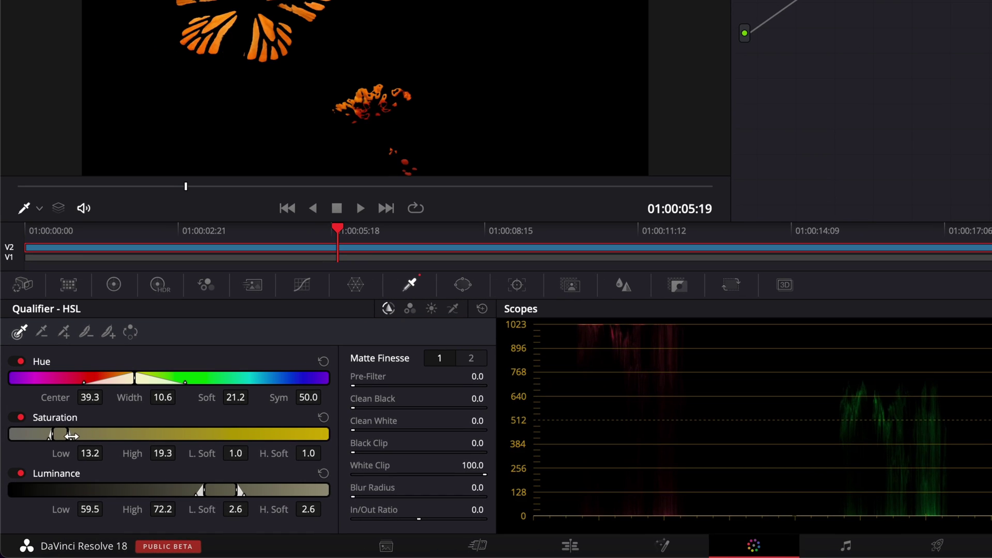
left_click_drag(53, 468, 110, 469)
left_click_drag(148, 438, 199, 439)
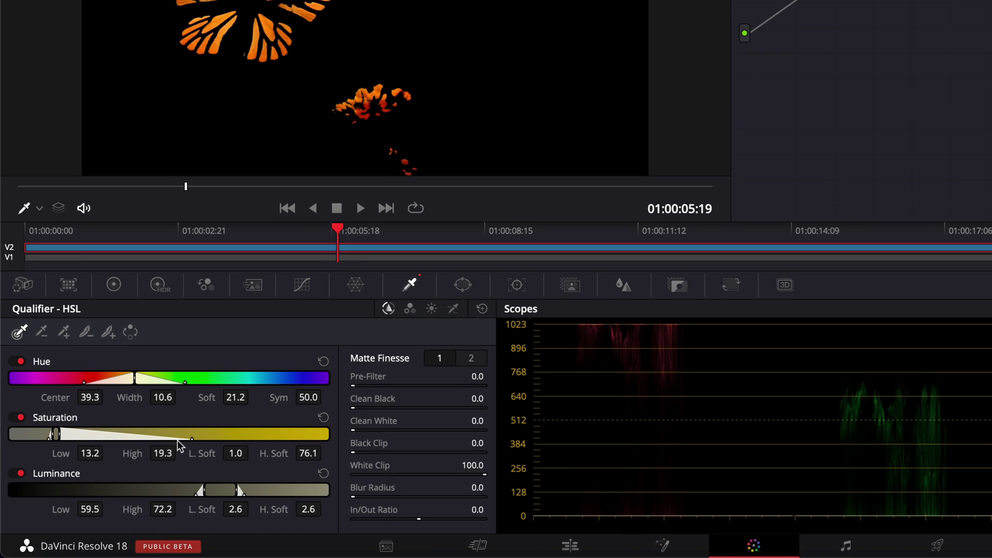
left_click_drag(58, 434, 136, 434)
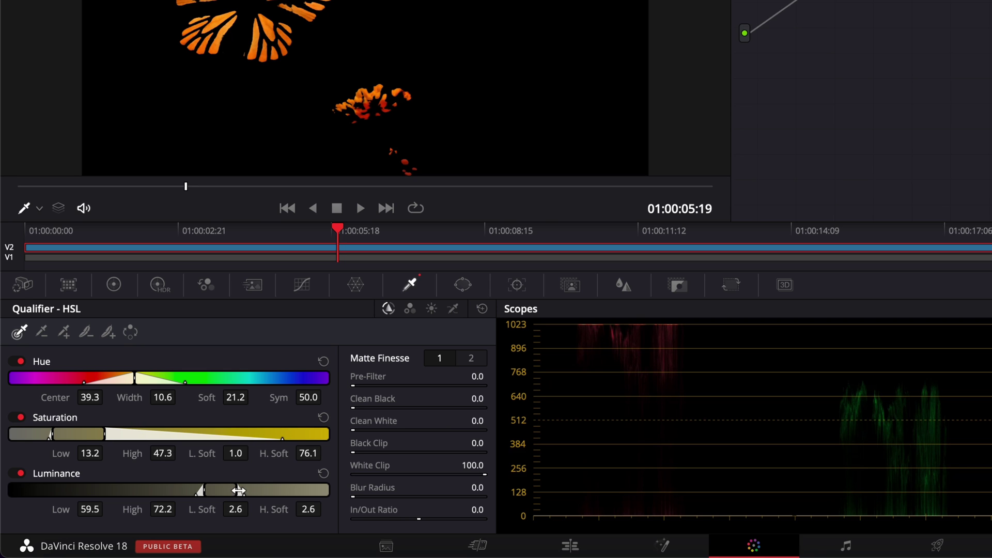
left_click_drag(240, 489, 319, 490)
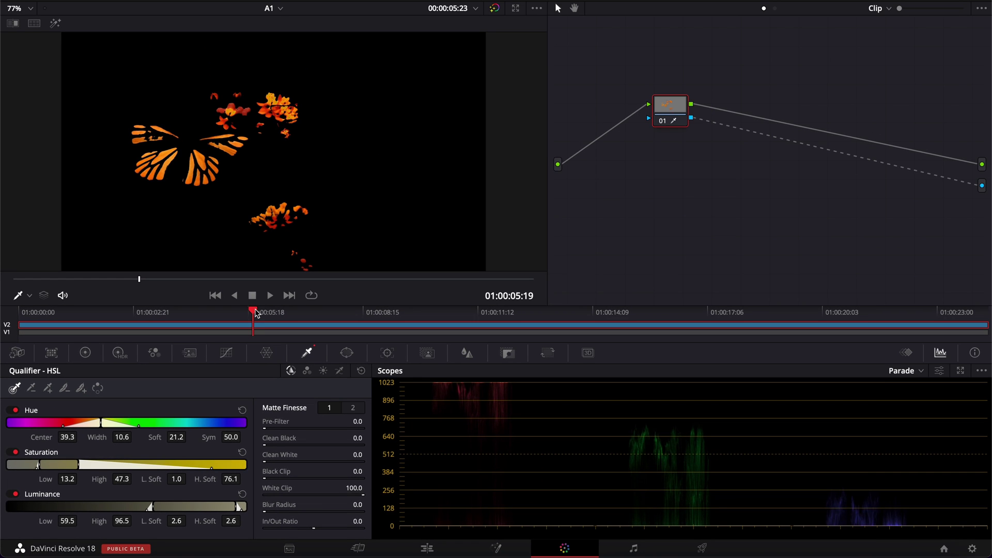
left_click_drag(256, 313, 247, 336)
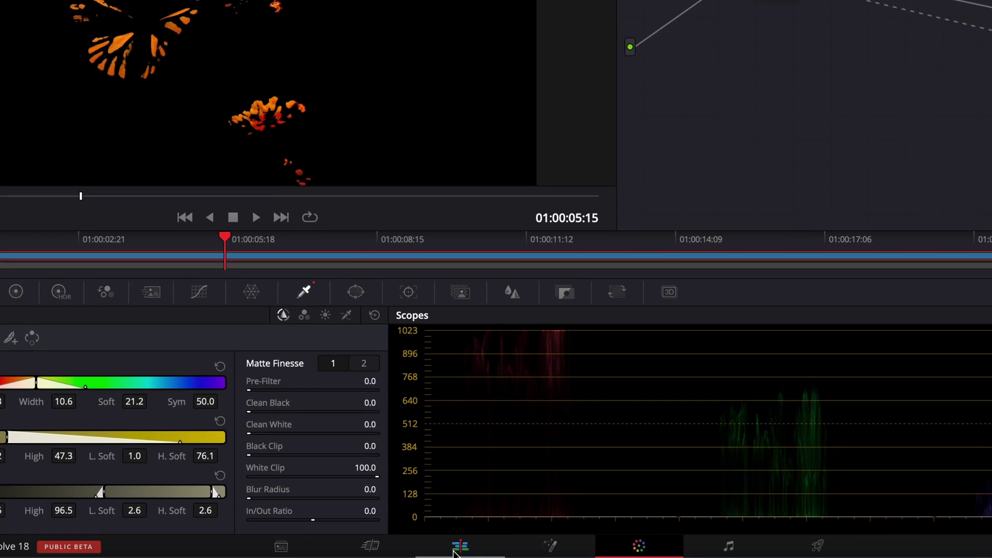
left_click(424, 551)
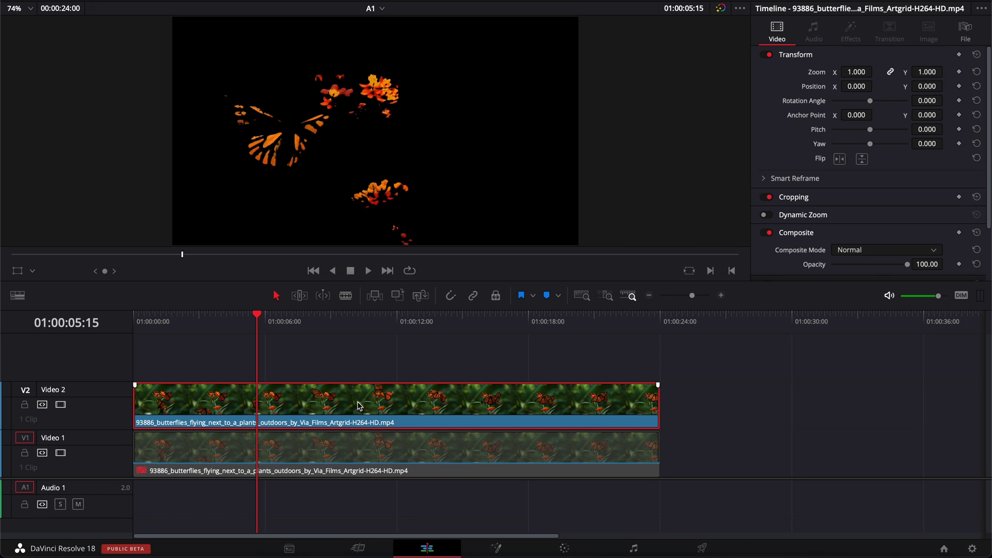
right_click(341, 403)
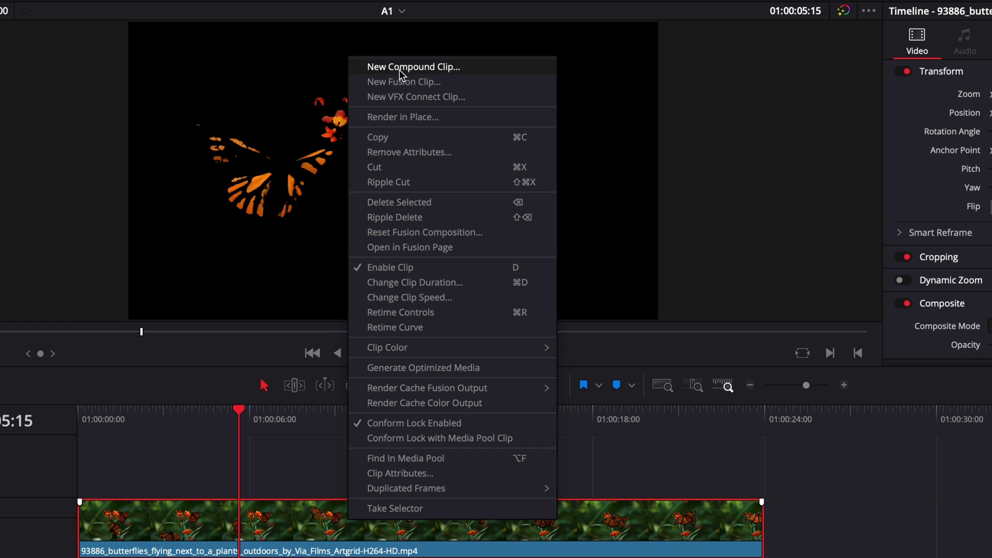
left_click(399, 67)
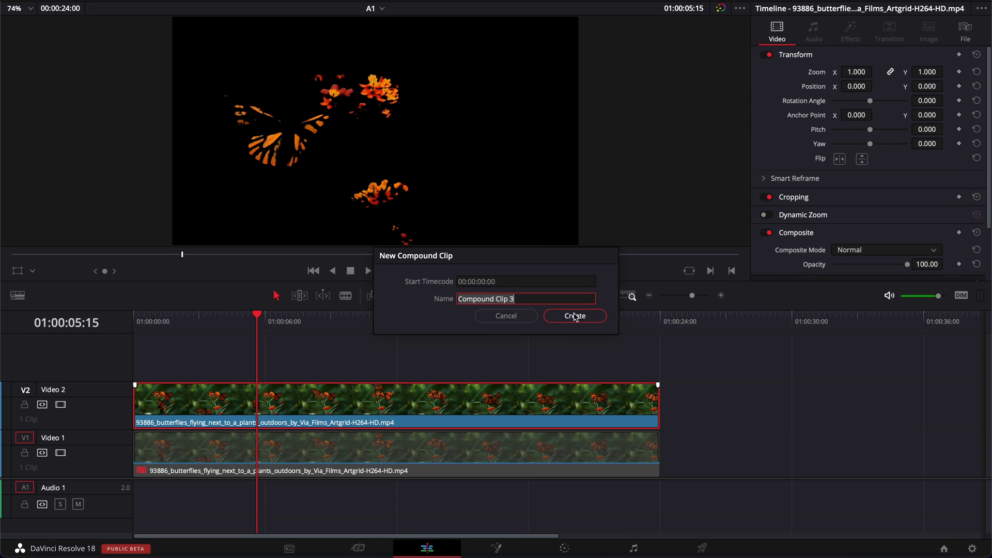
left_click(646, 409)
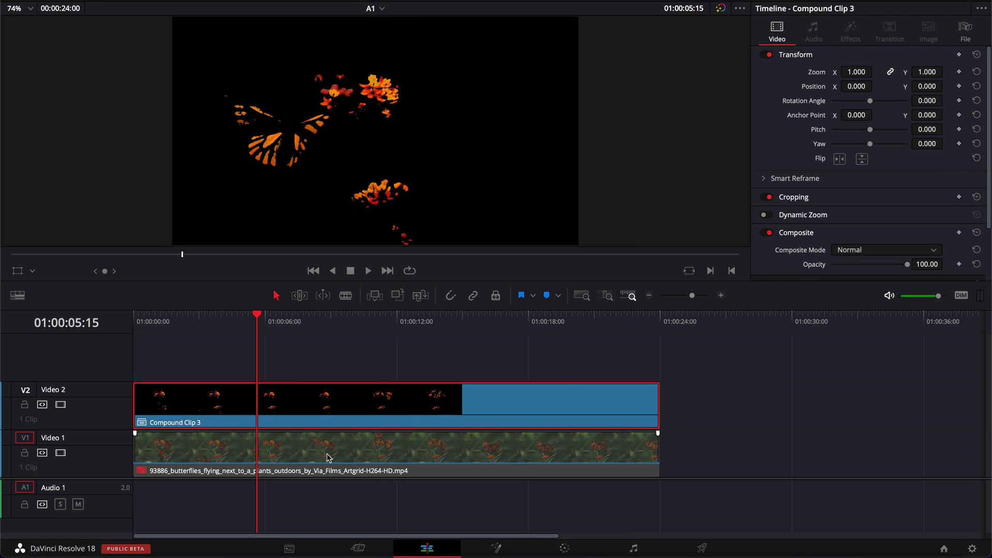
left_click(282, 454)
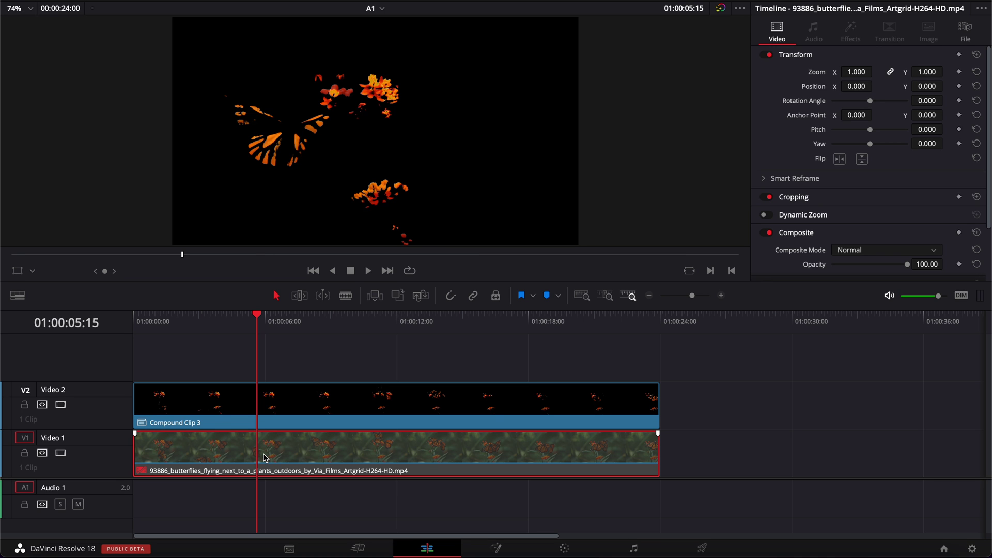
key("d")
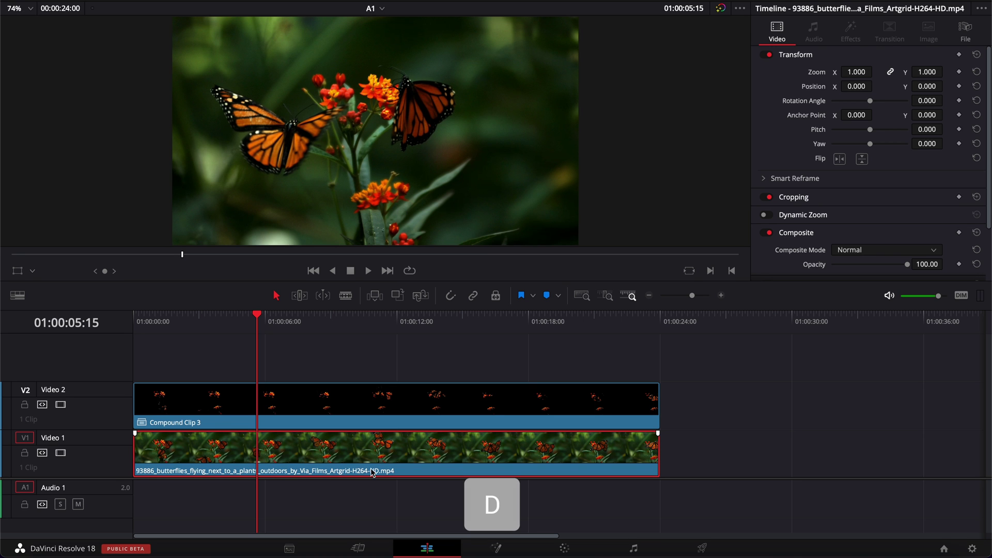
left_click(605, 413)
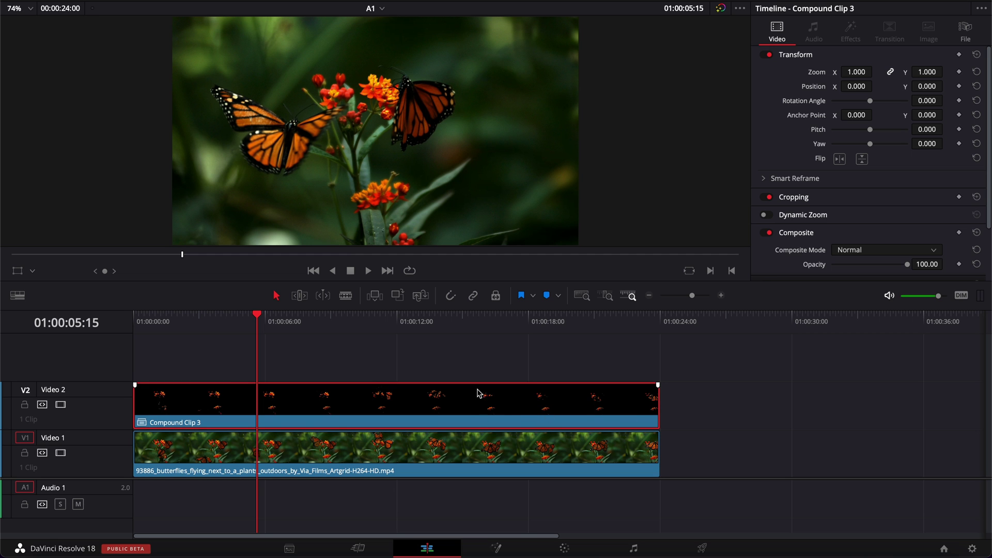
left_click(475, 457)
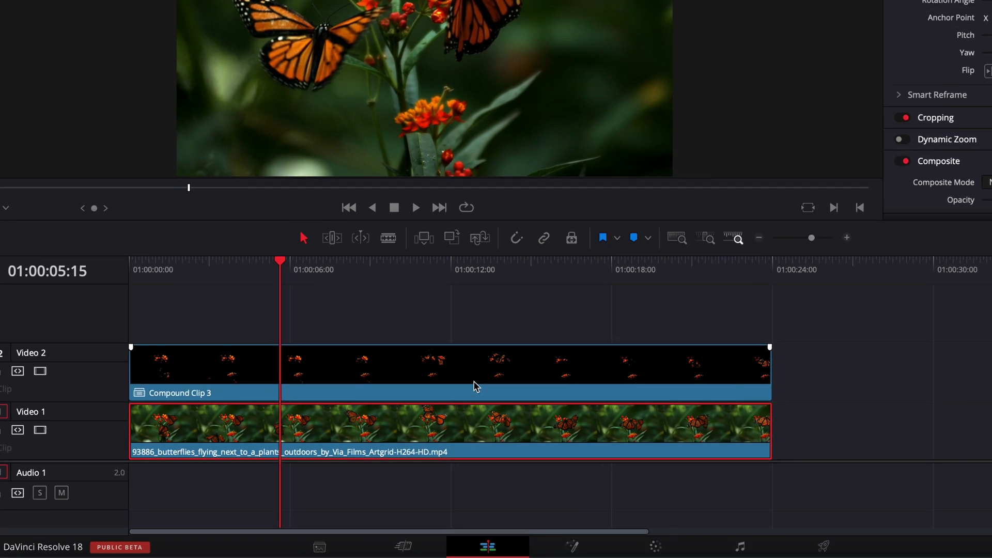
left_click(413, 418)
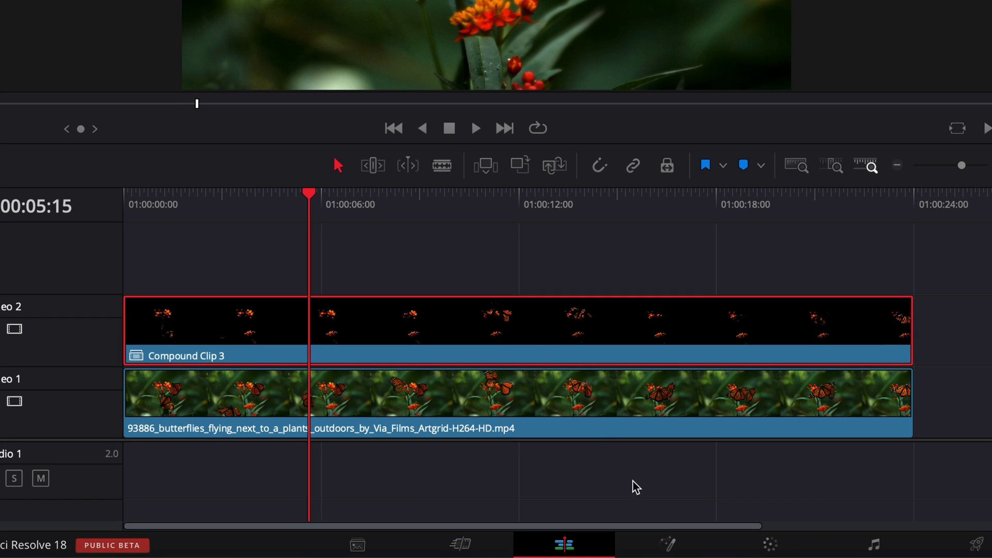
- In Fusion, add a Glow node after MediaIn1 via the node search
left_click(669, 545)
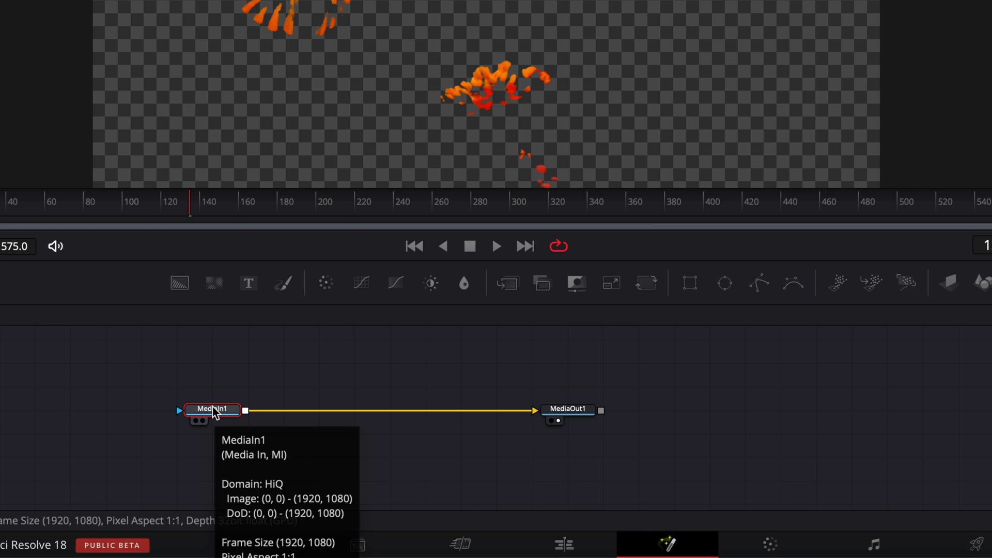
key("shift+space")
type("color")
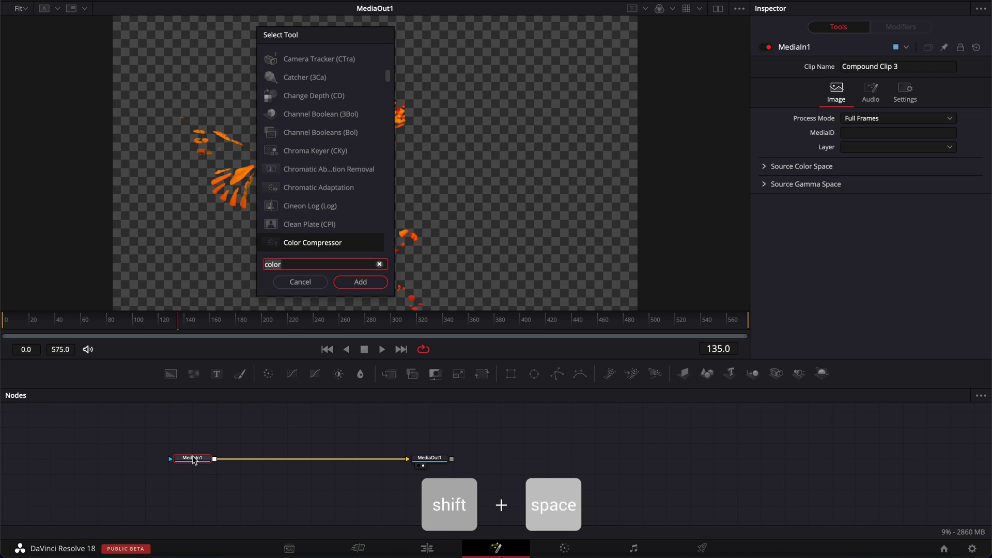
key("BackSpace")
key("BackSpace")
key("BackSpace")
key("BackSpace")
key("BackSpace")
type("glow")
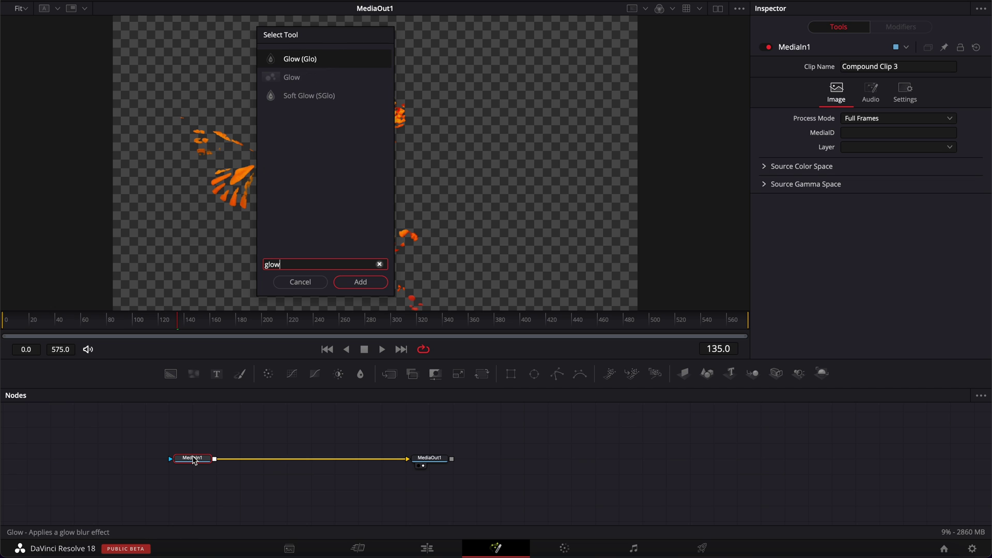
key("Return")
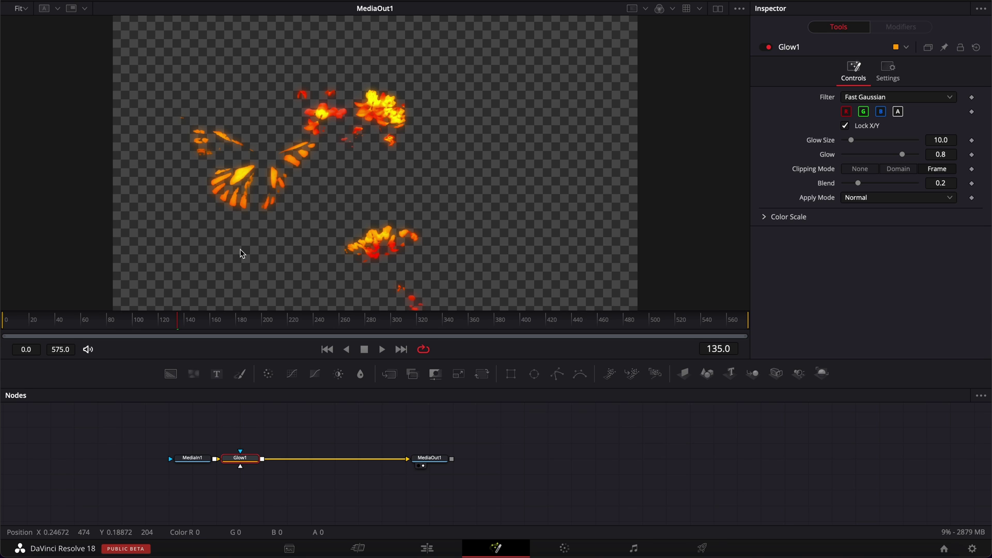
- Add a Soft Glow node after Glow1
key("shift+space")
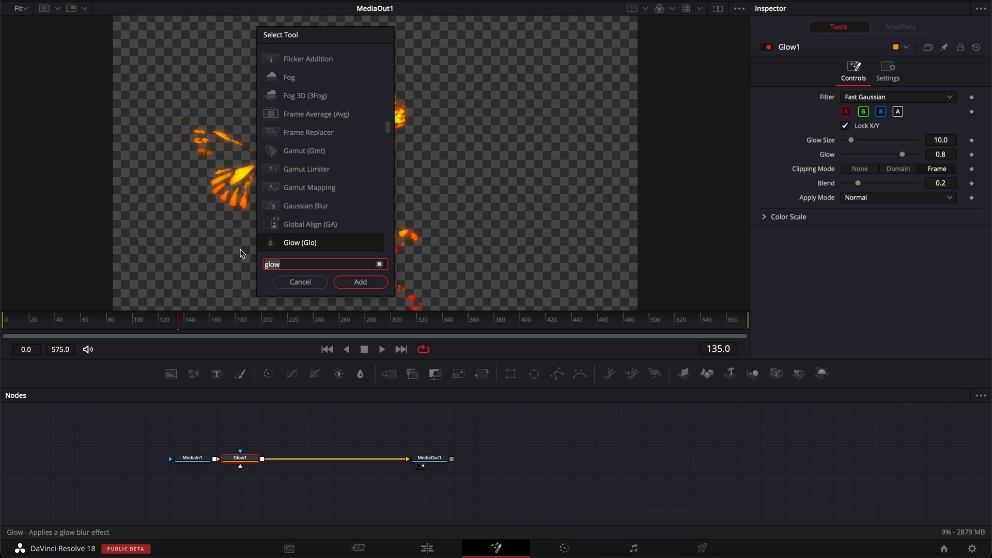
type("soft")
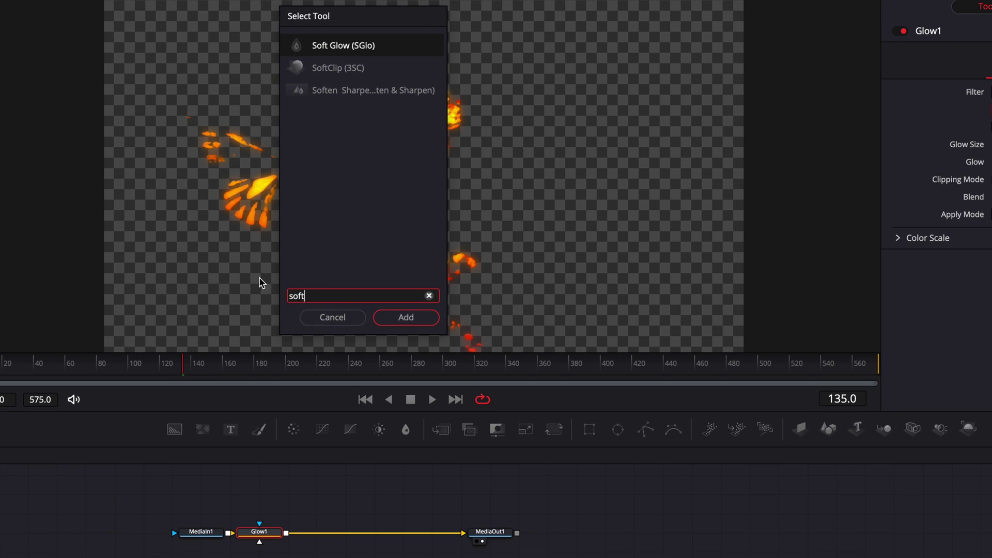
key("Return")
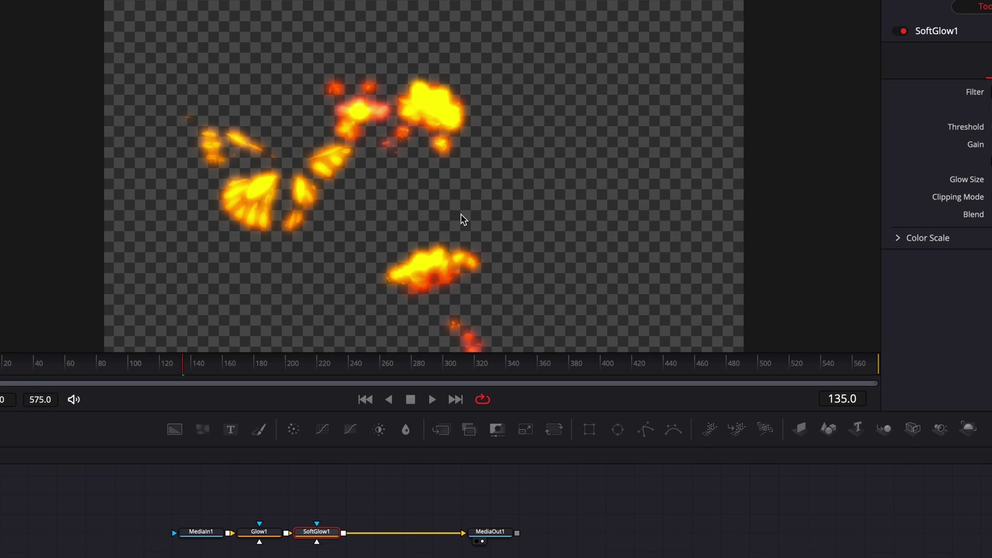
- Set Glow1's Glow Size to 67.7 with the Glow strength at 0.8
left_click(259, 532)
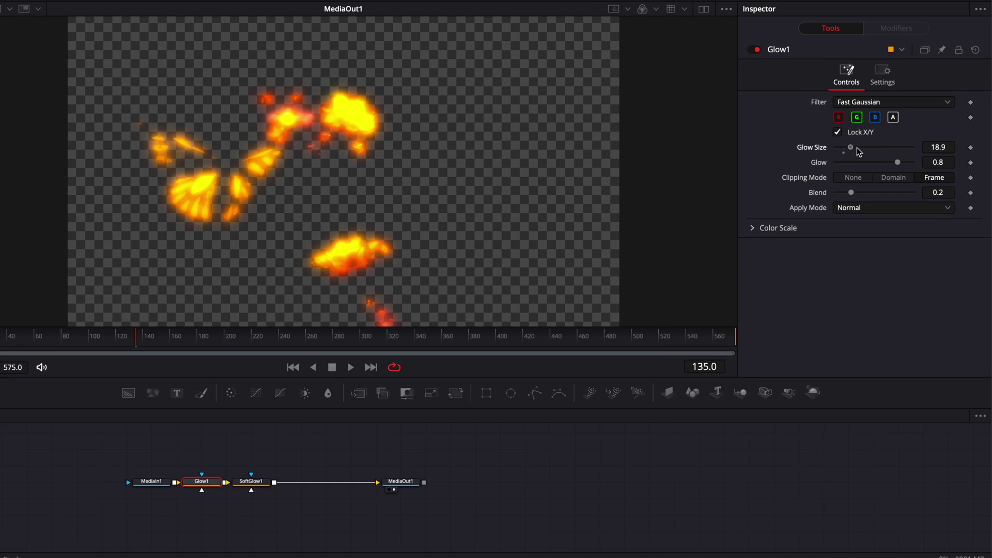
left_click_drag(851, 140, 876, 179)
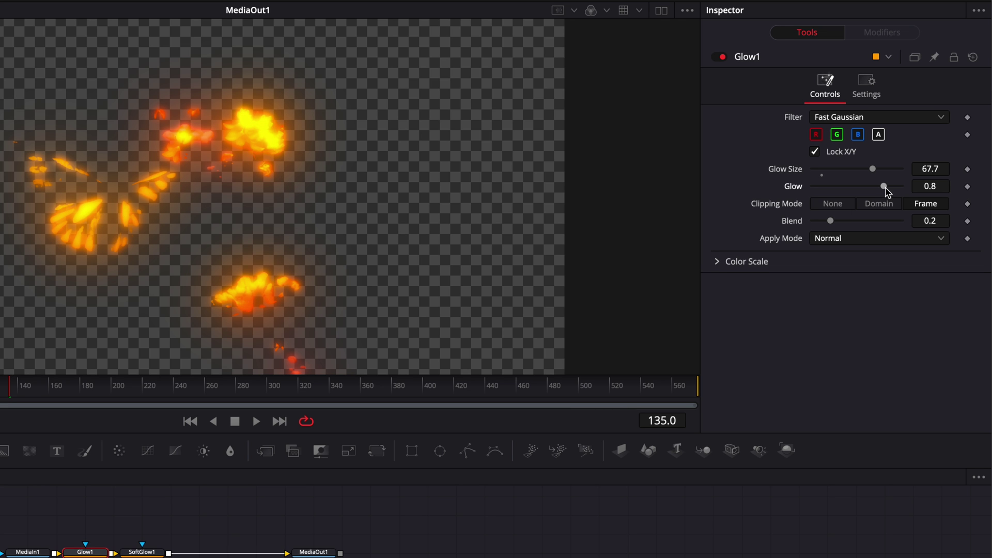
mouse_move(885, 191)
left_mouse_down()
mouse_move(841, 191)
mouse_move(900, 195)
left_mouse_up()
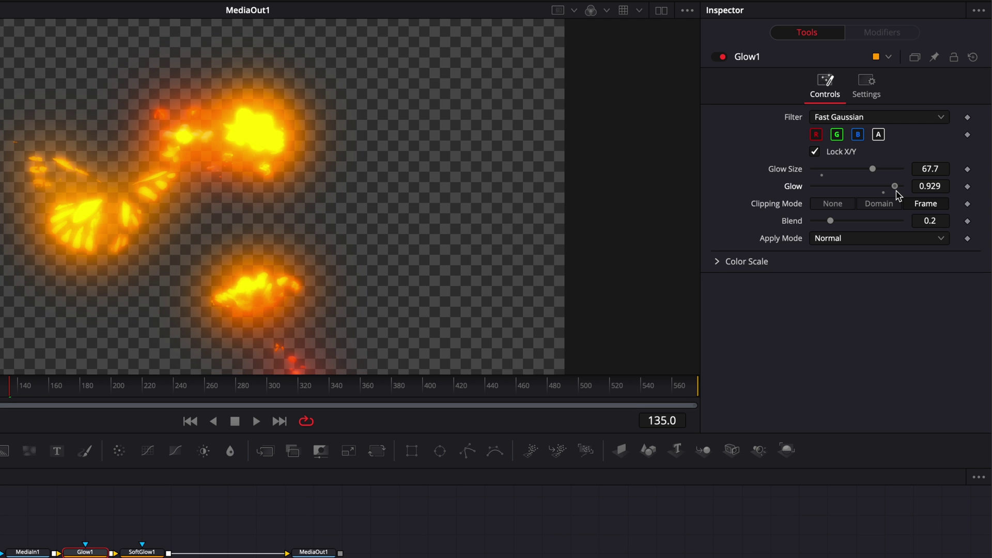
left_click_drag(898, 196, 893, 196)
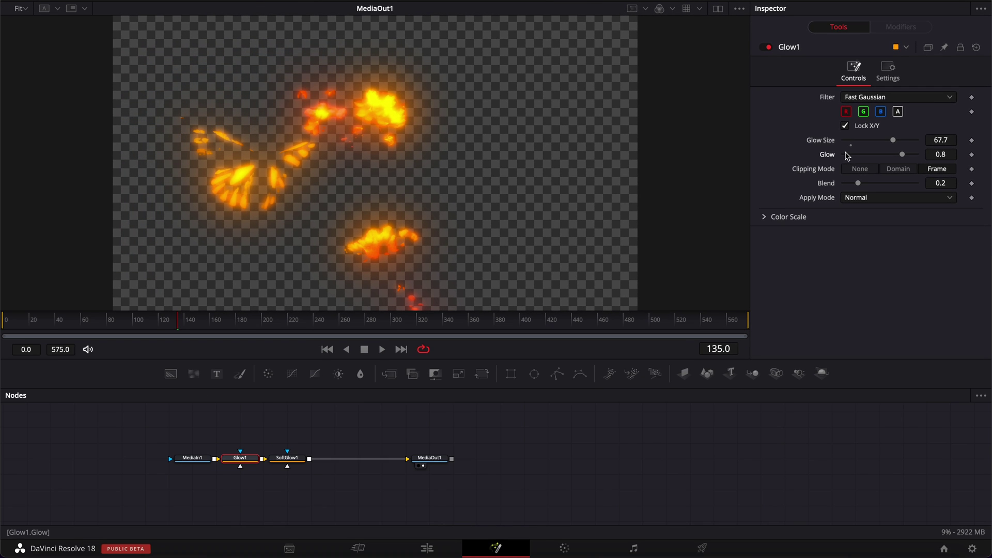
- Give SoftGlow1 a Gain of 1.575 and a Glow Size of 19.7
left_click(287, 458)
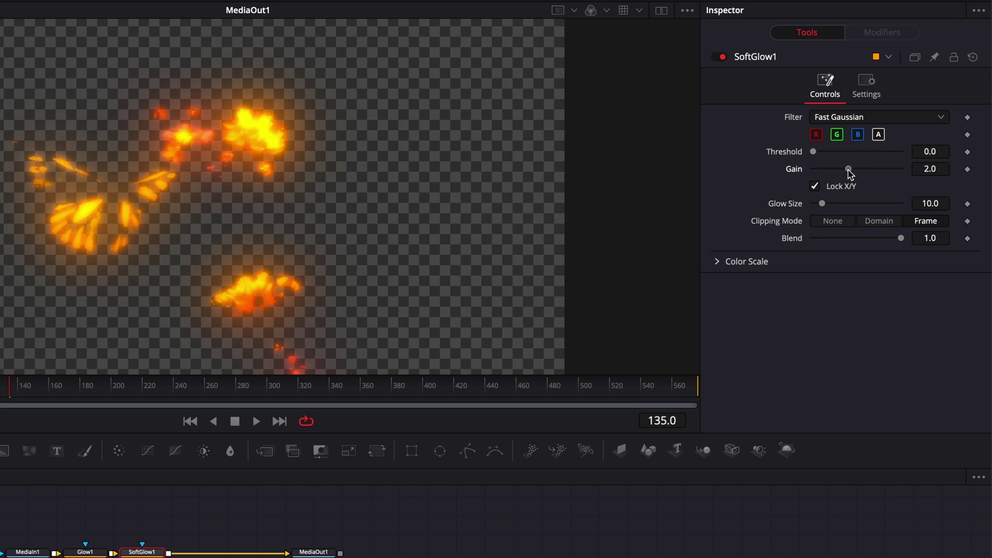
mouse_move(850, 170)
left_mouse_down()
mouse_move(882, 173)
mouse_move(833, 182)
left_mouse_up()
double_click(794, 172)
left_click_drag(848, 174, 843, 175)
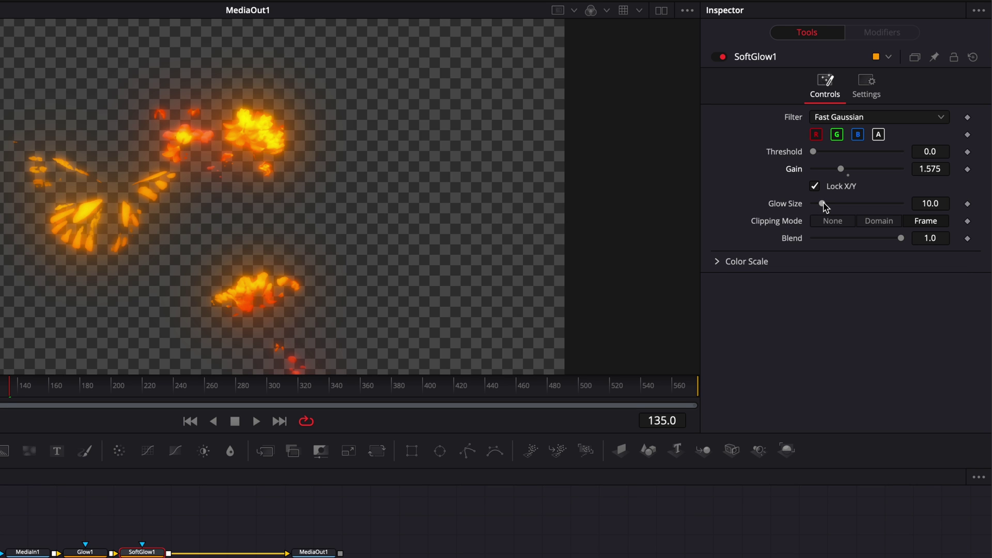
left_click_drag(826, 207, 852, 208)
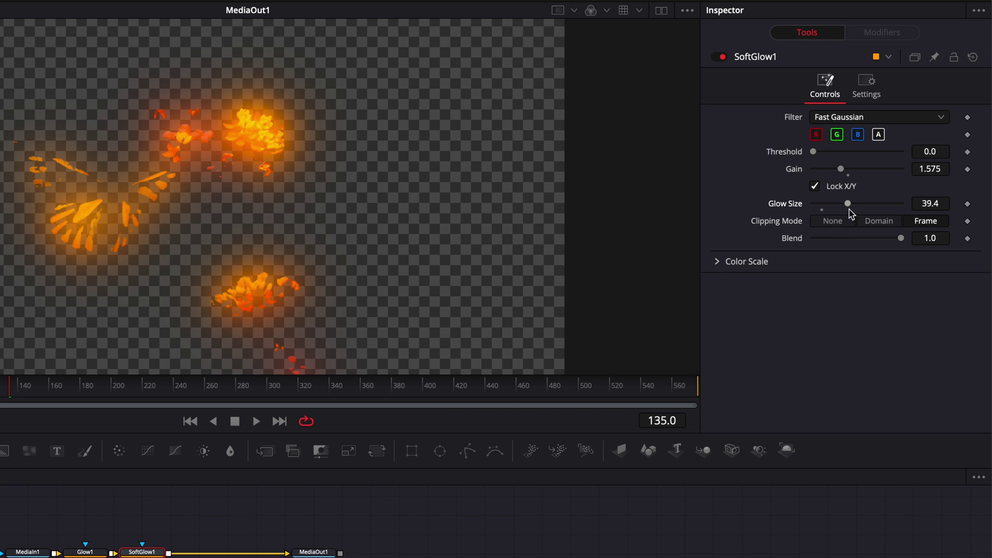
mouse_move(850, 208)
left_mouse_down()
mouse_move(879, 207)
mouse_move(860, 208)
left_mouse_up()
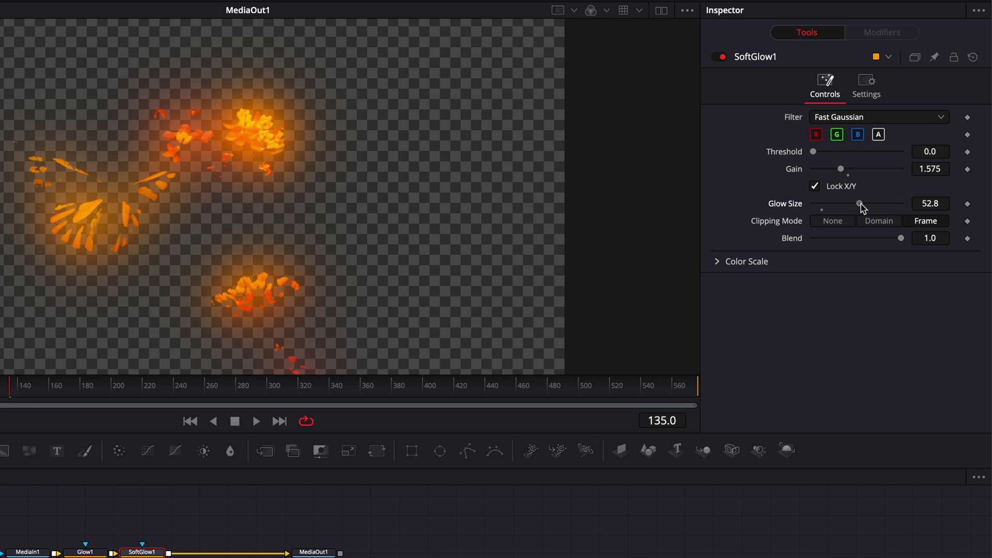
left_click_drag(860, 208, 836, 216)
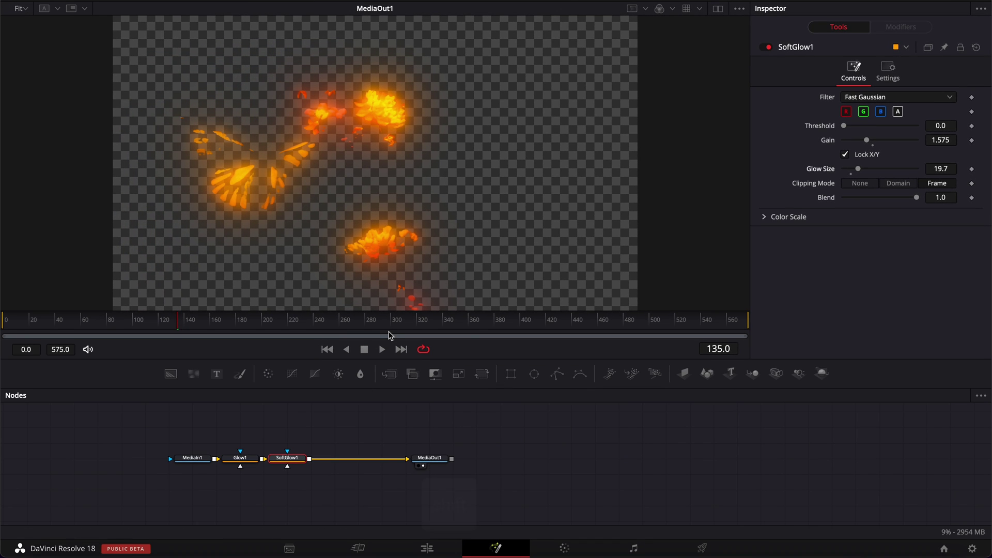
- Add a Color Corrector after SoftGlow1 and tint the glow purple (-1.2770, strength 0.9829)
key("shift+space")
type("col")
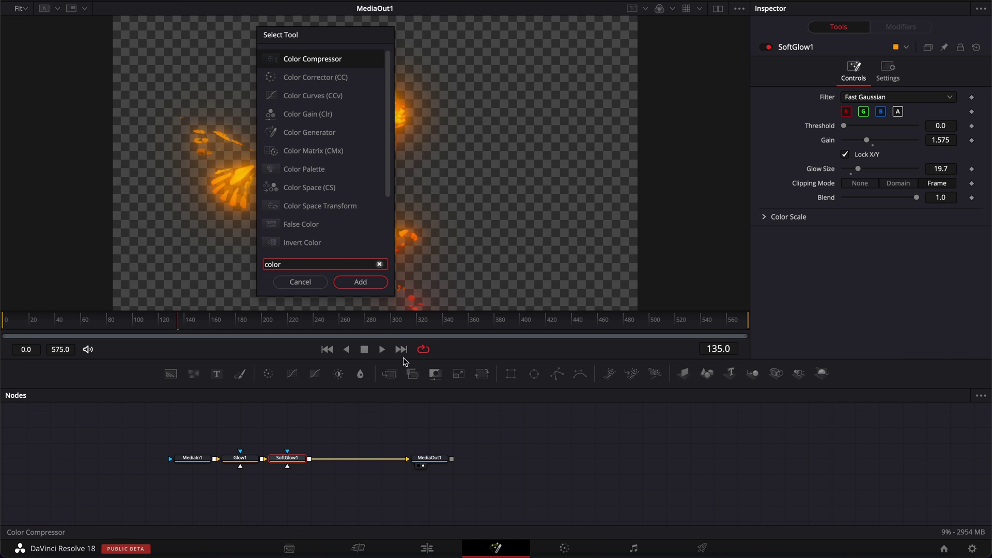
type("or")
double_click(314, 77)
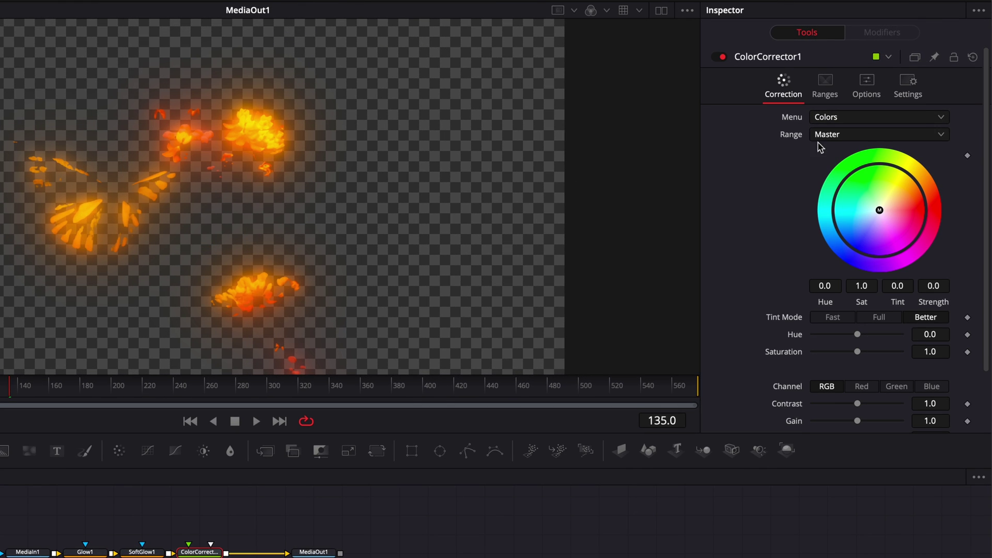
left_click_drag(880, 213, 874, 260)
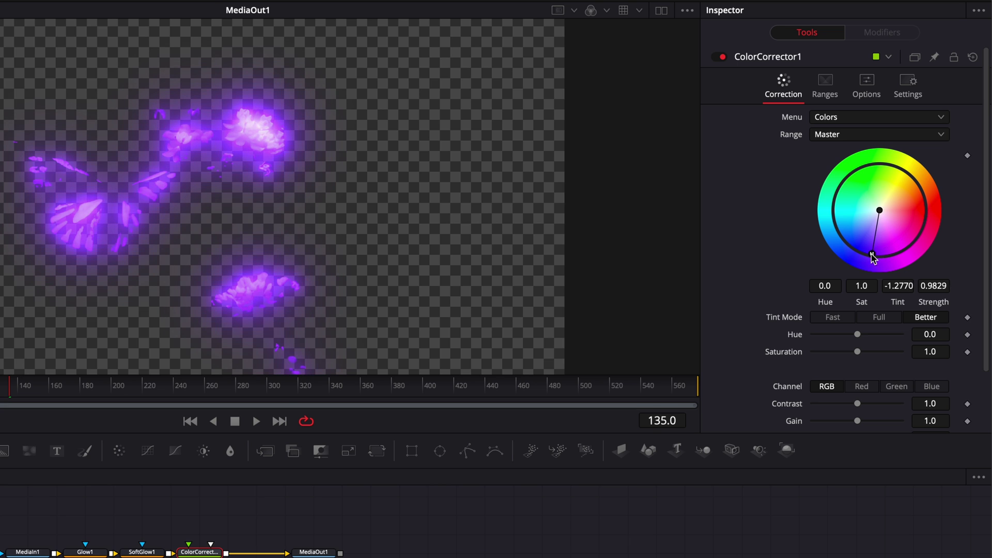